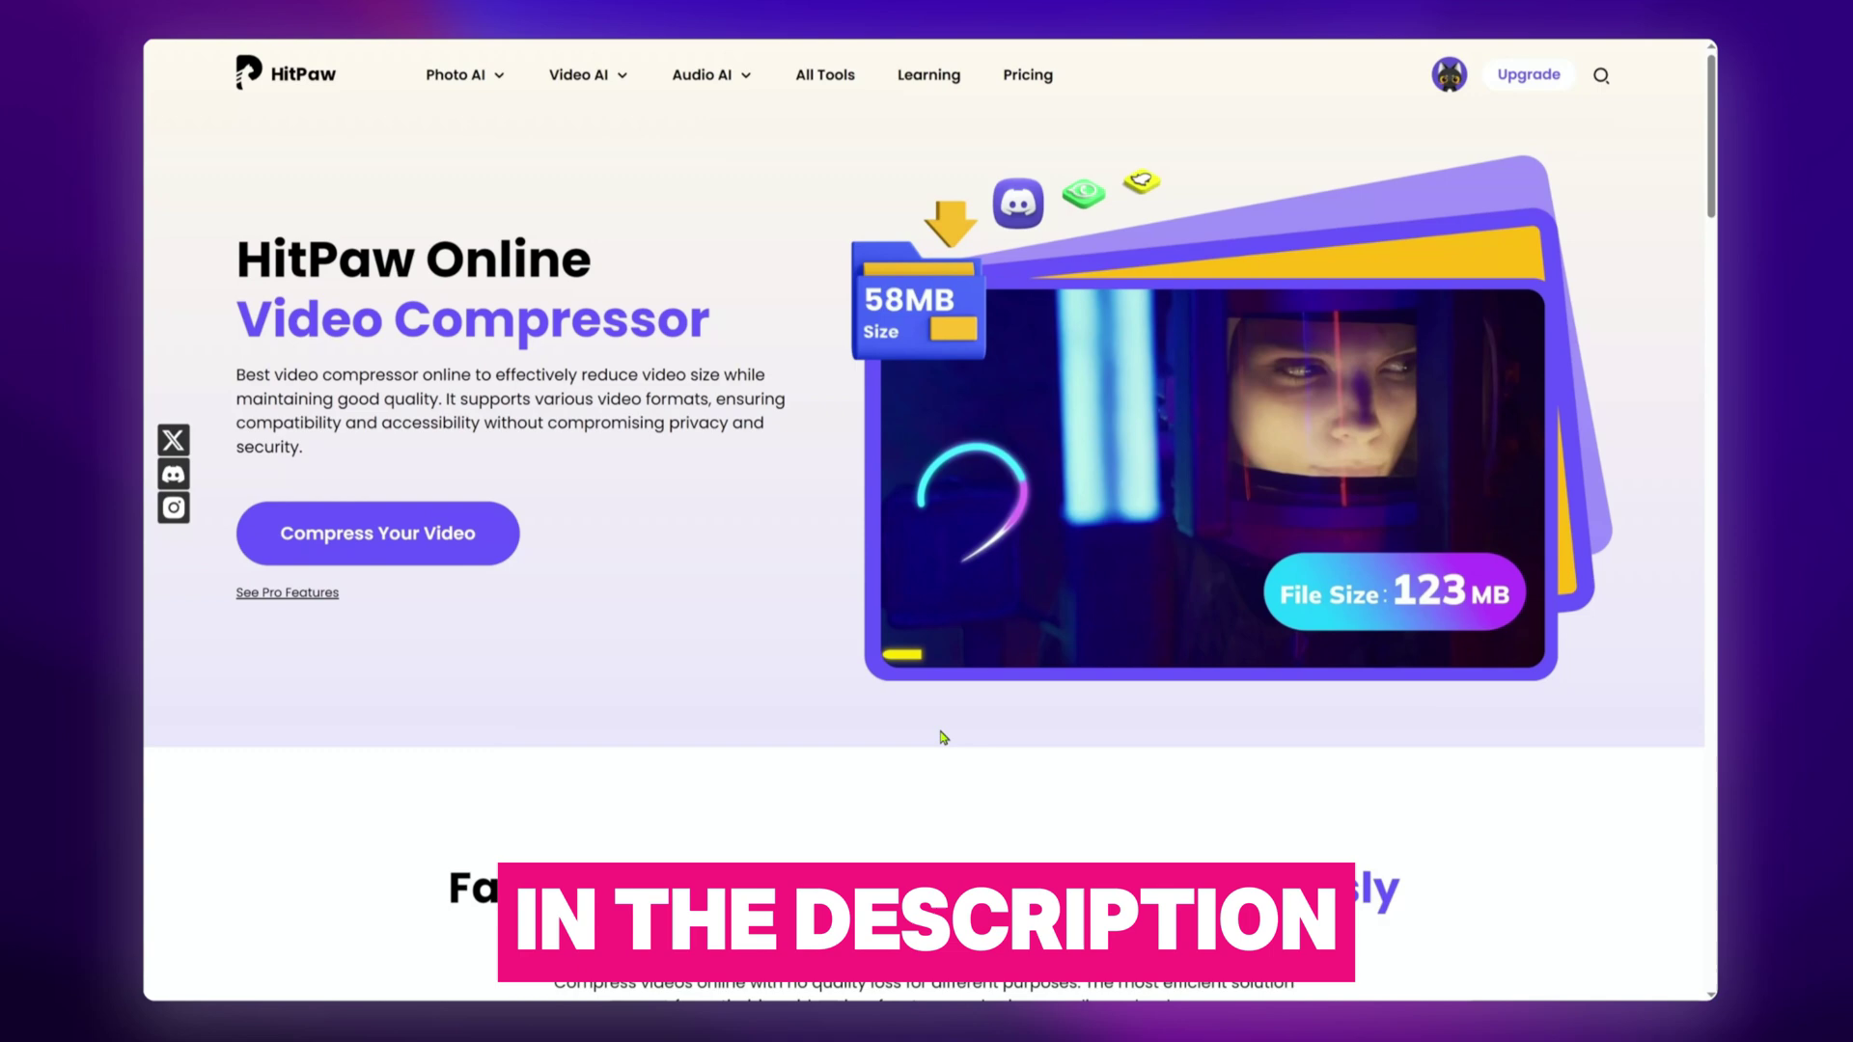
Add video-2.mp4 (30.28 MB) from the Videos folder to the compressor queue
{"action": "left_click", "coordinate": [486, 553]}
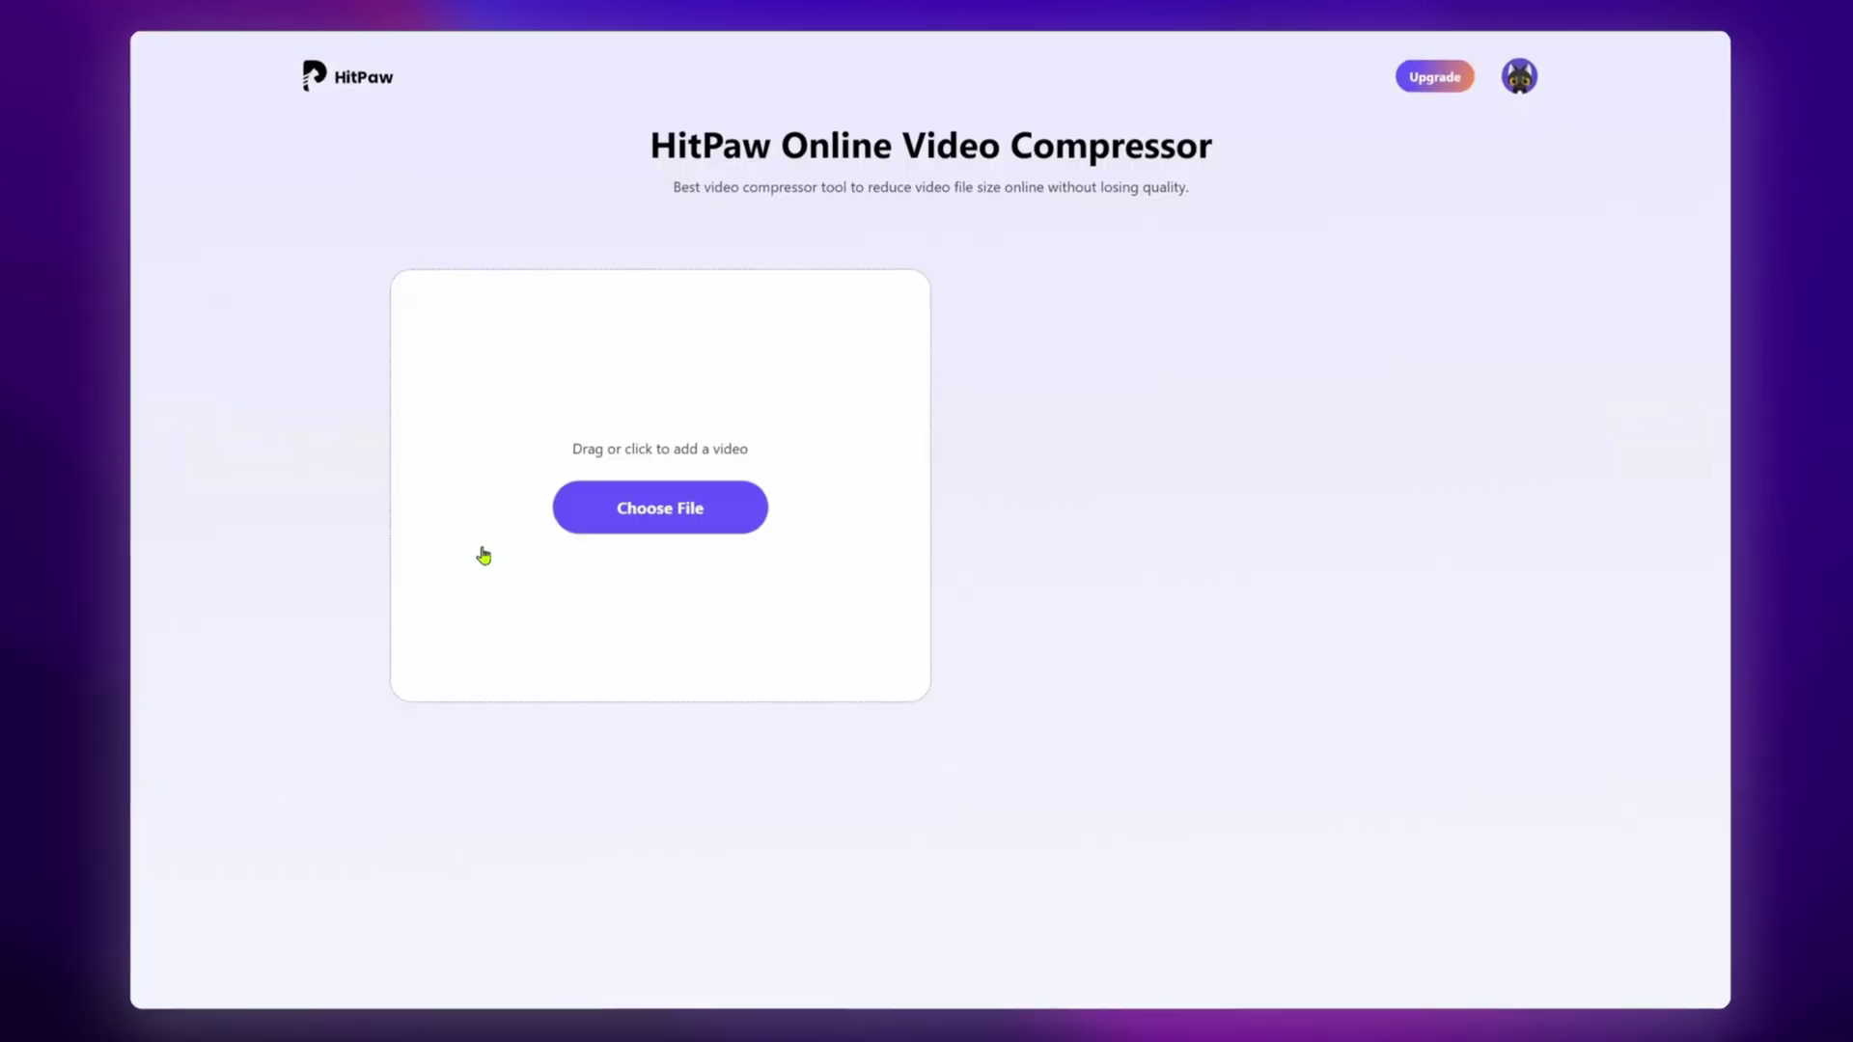
{"action": "left_click", "coordinate": [679, 523]}
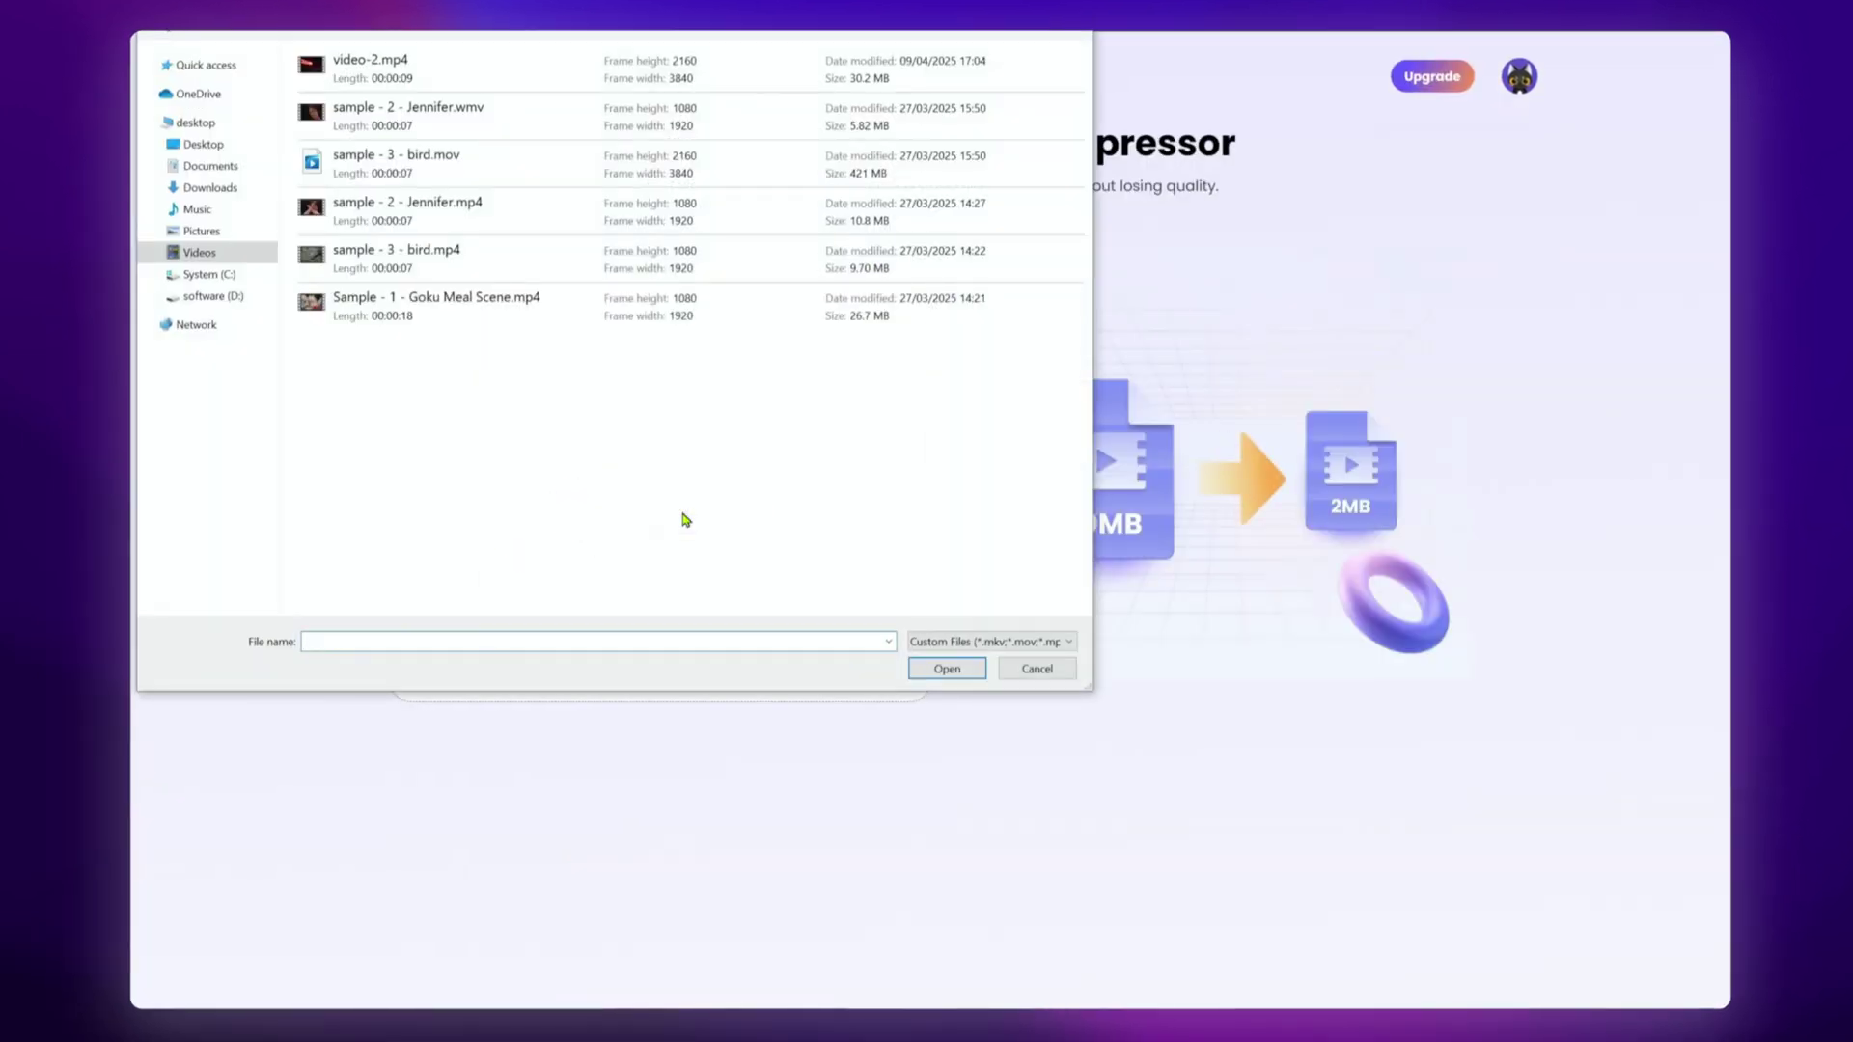
{"action": "left_click", "coordinate": [680, 77]}
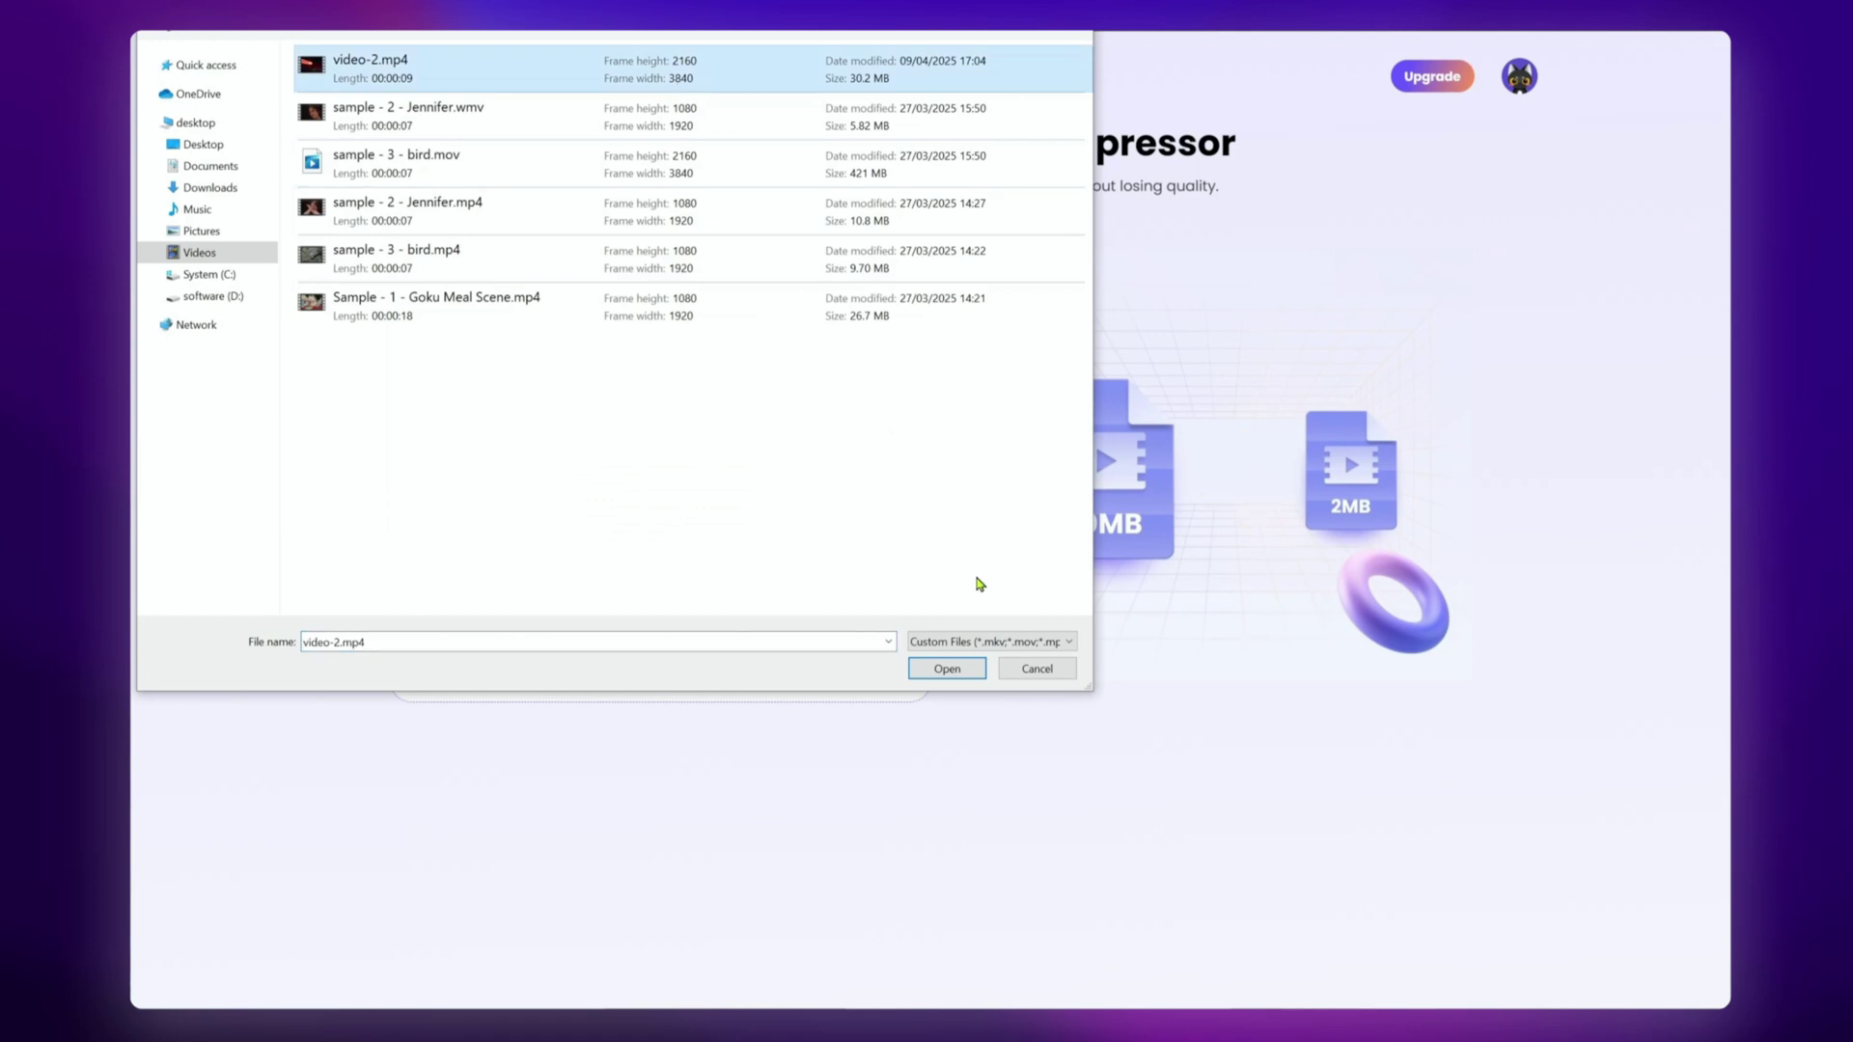
{"action": "left_click", "coordinate": [948, 670]}
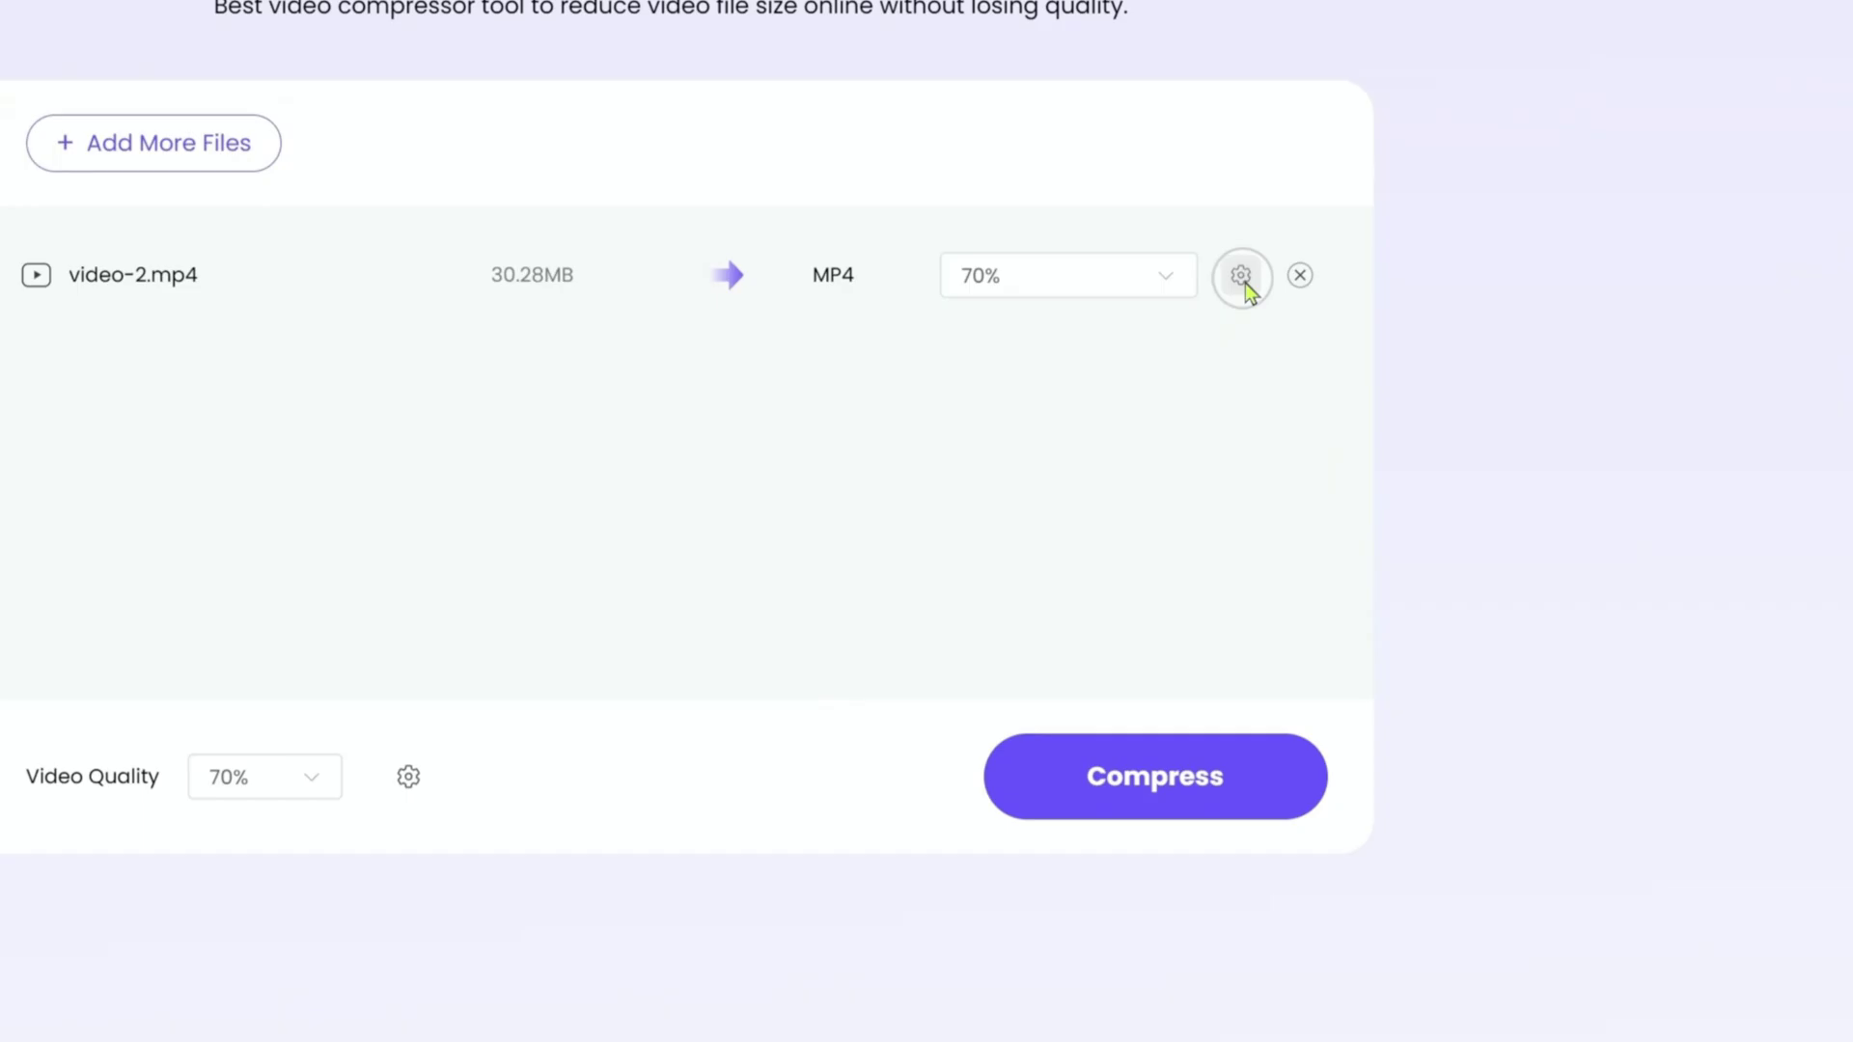
Give video-2.mp4 1080P output resolution and 65% quality in its advanced settings
{"action": "left_click", "coordinate": [1288, 356]}
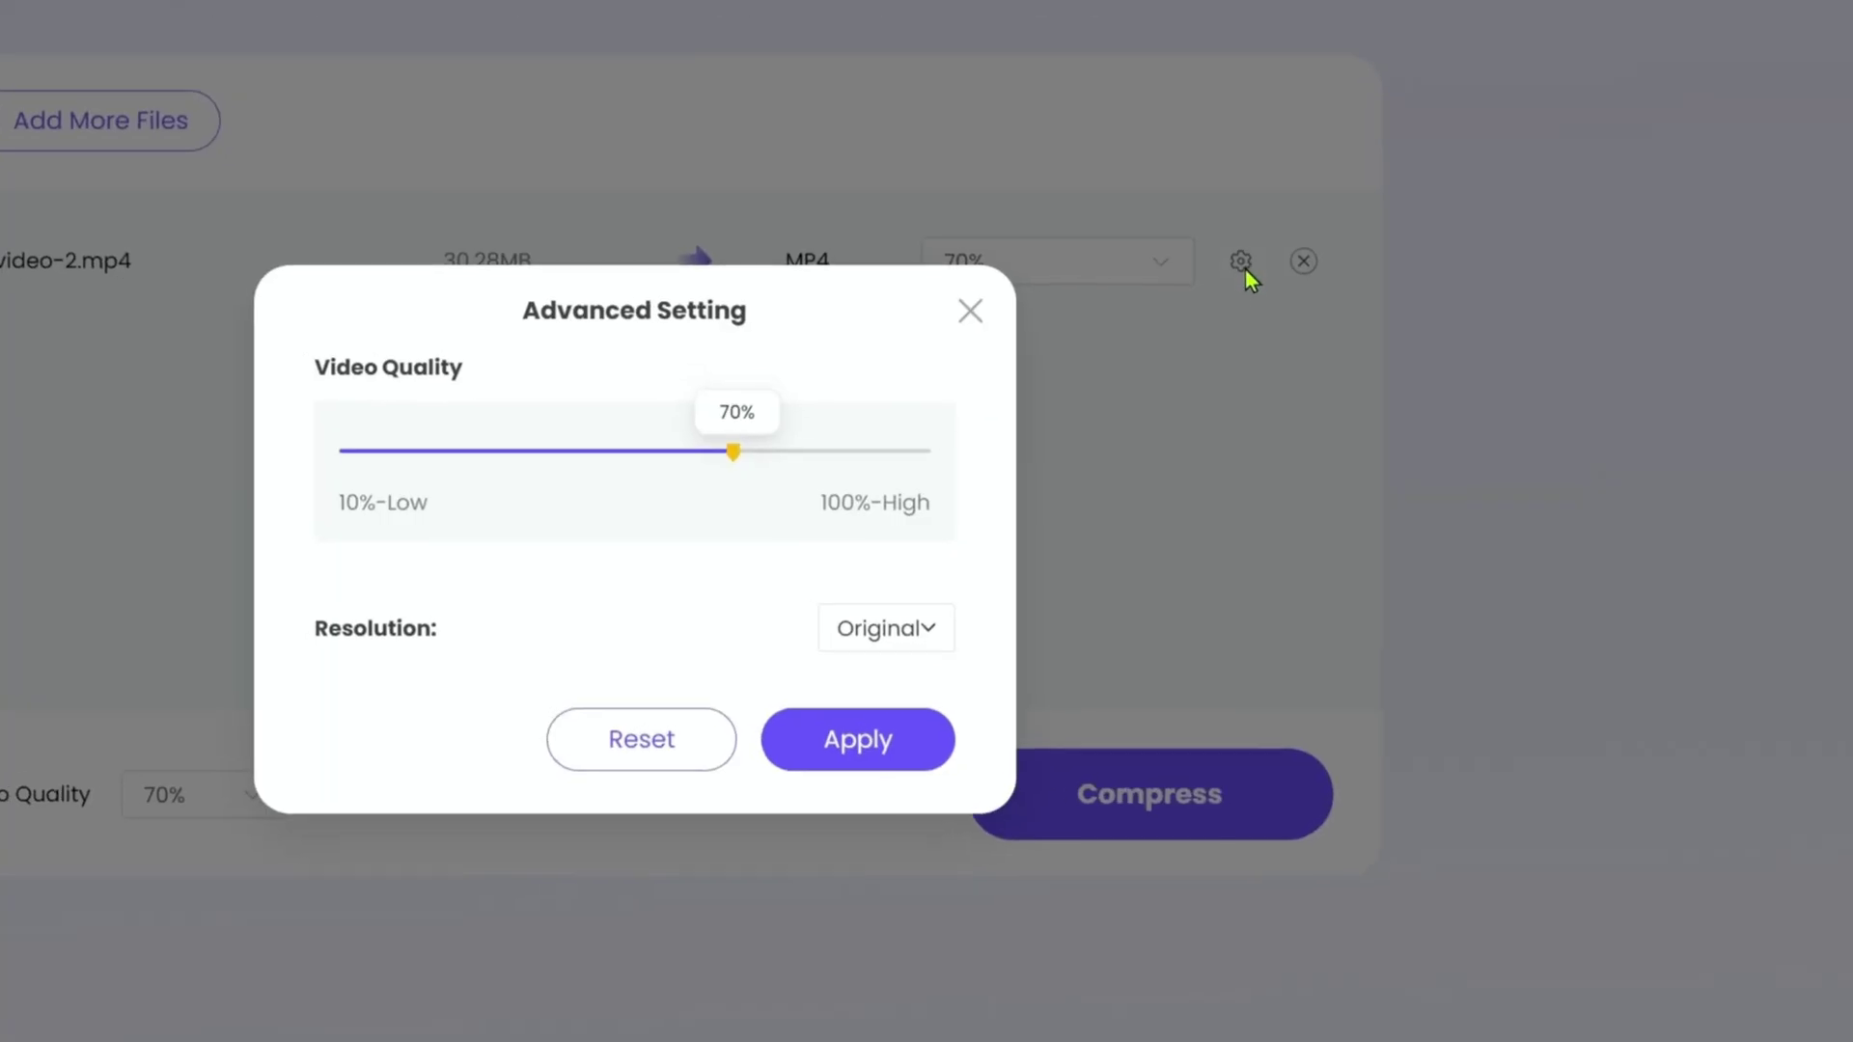
{"action": "left_click", "coordinate": [934, 634]}
{"action": "left_click", "coordinate": [895, 724]}
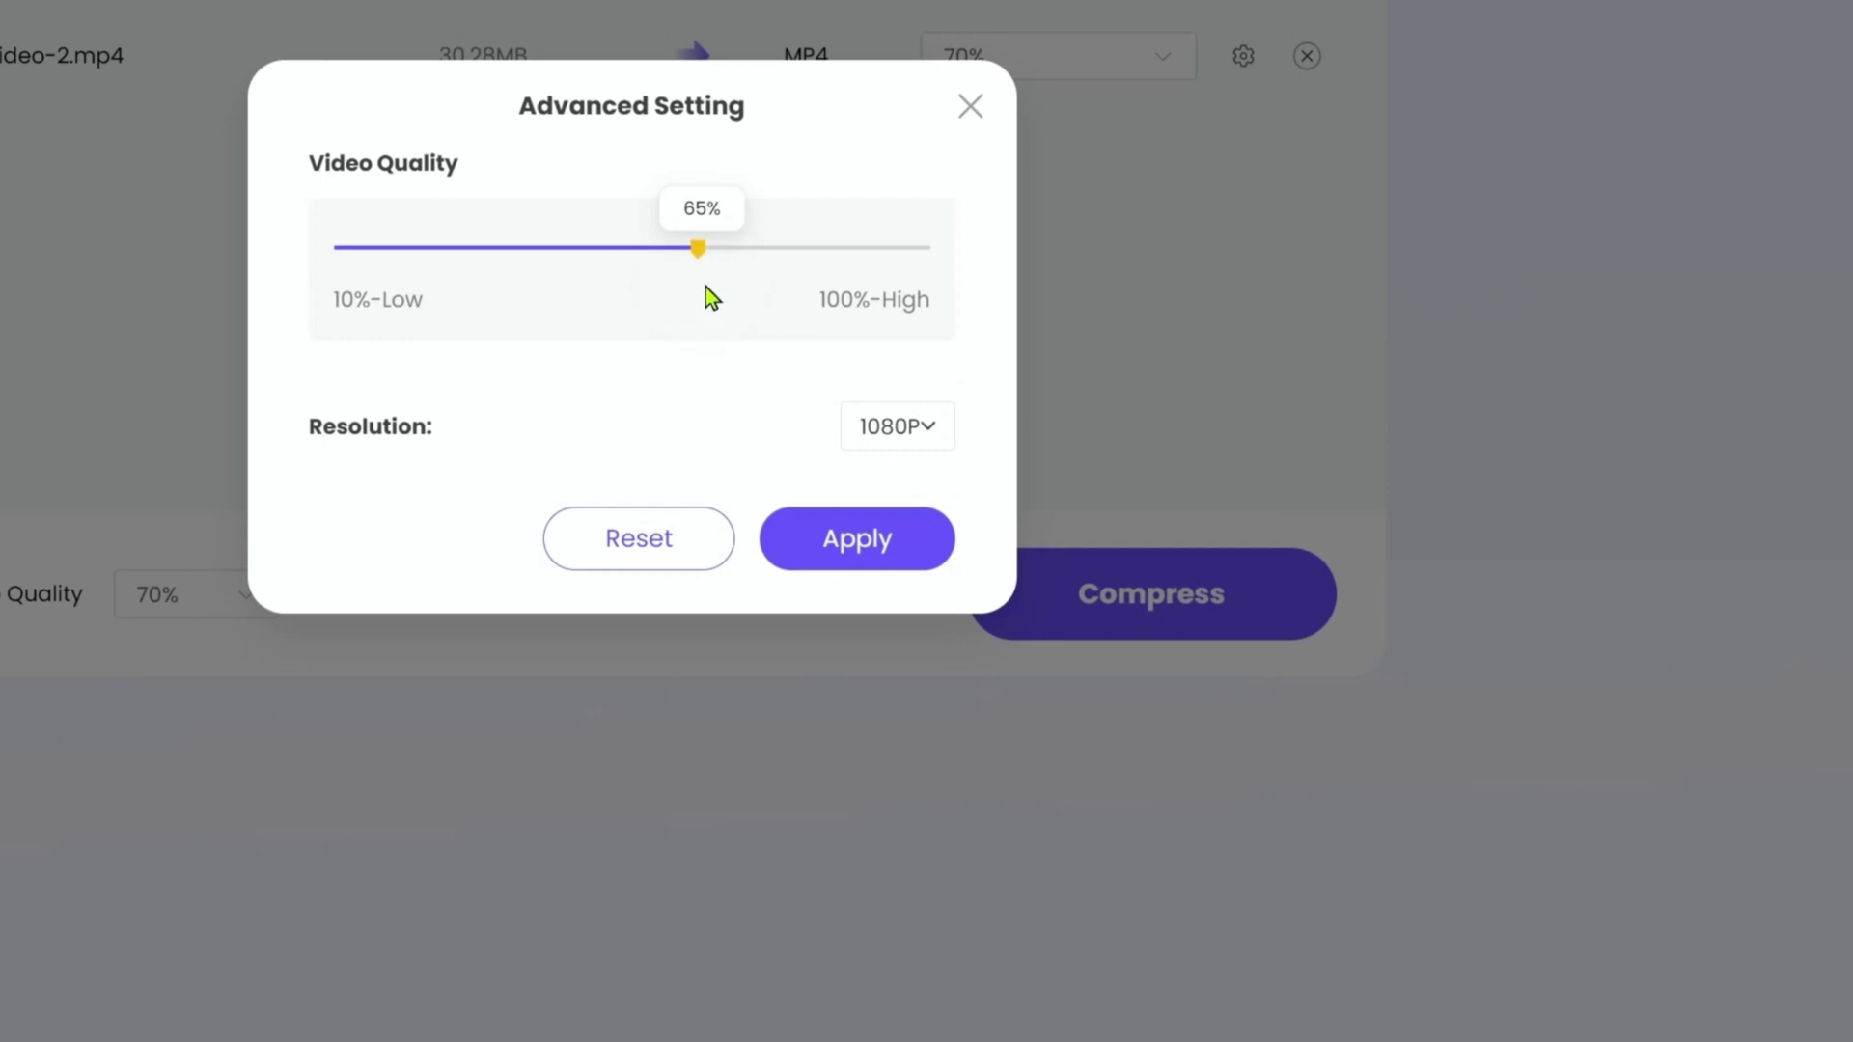
{"action": "left_click", "coordinate": [852, 539]}
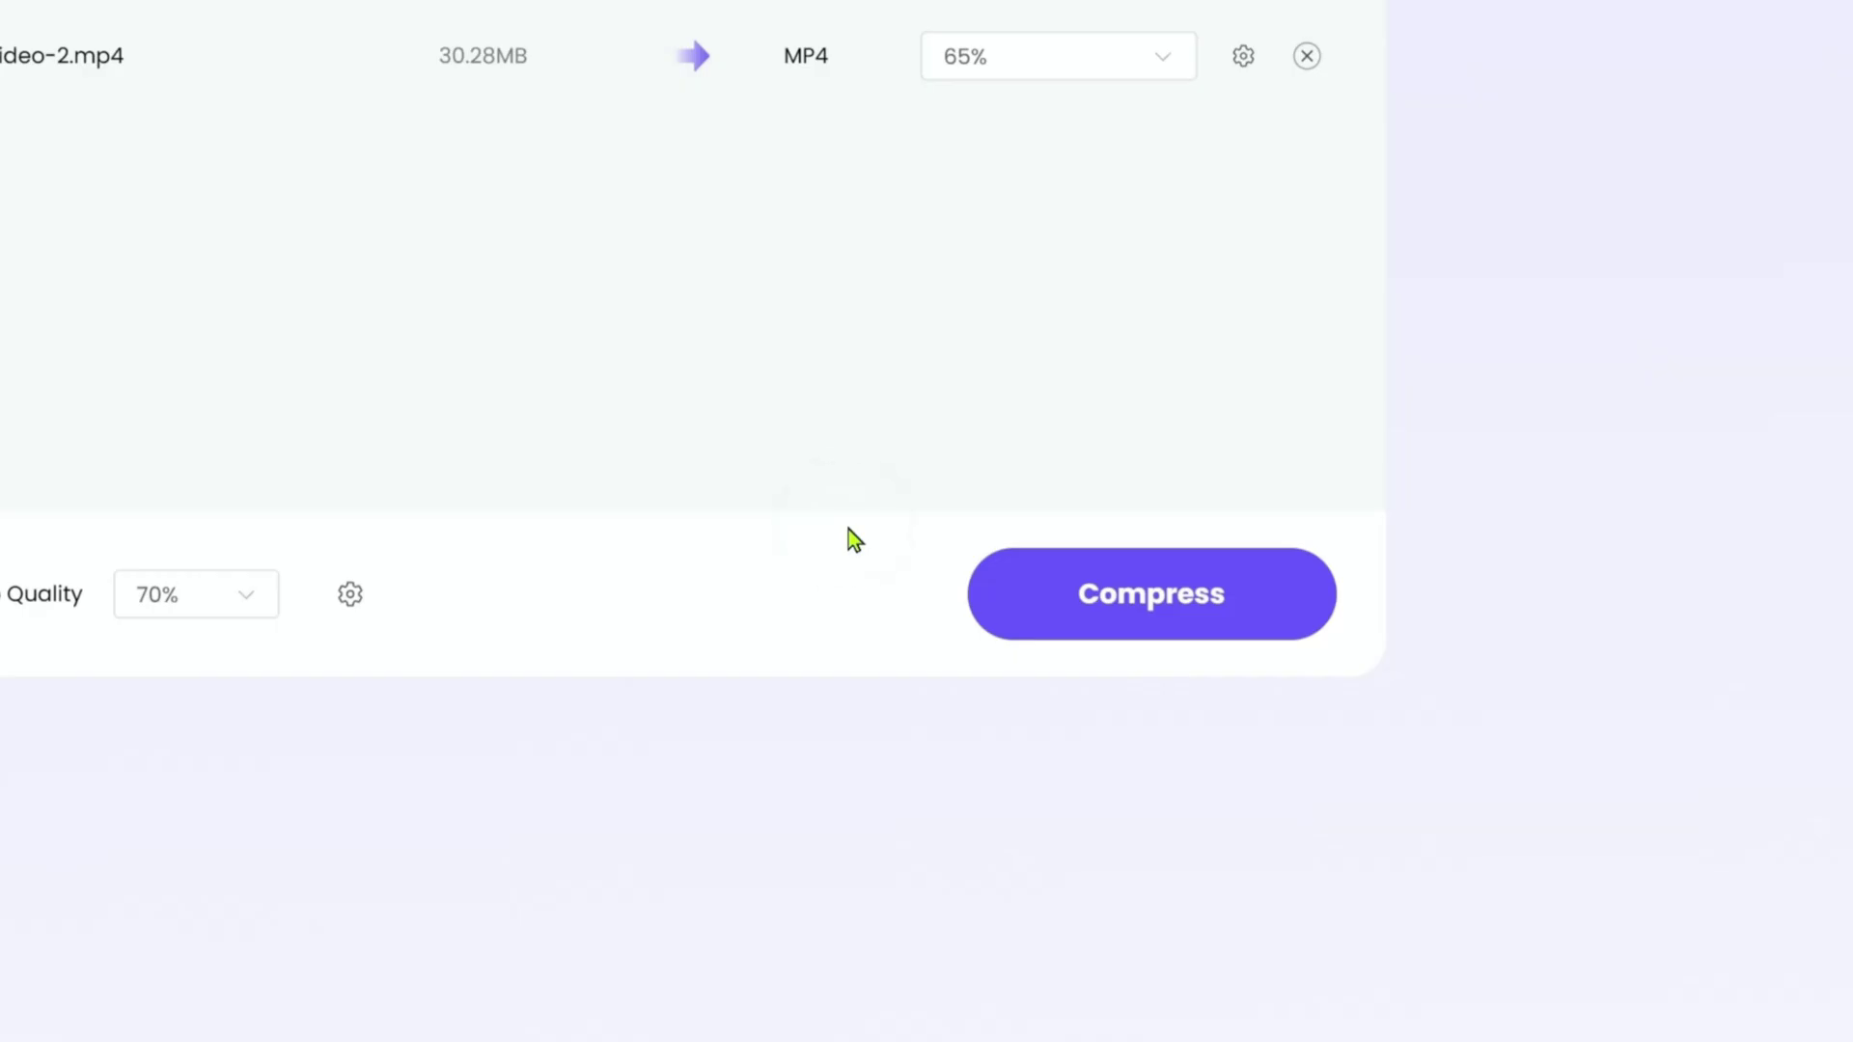
Compress video-2.mp4 until the 56.57%-smaller result is ready to download
{"action": "left_click", "coordinate": [1162, 620]}
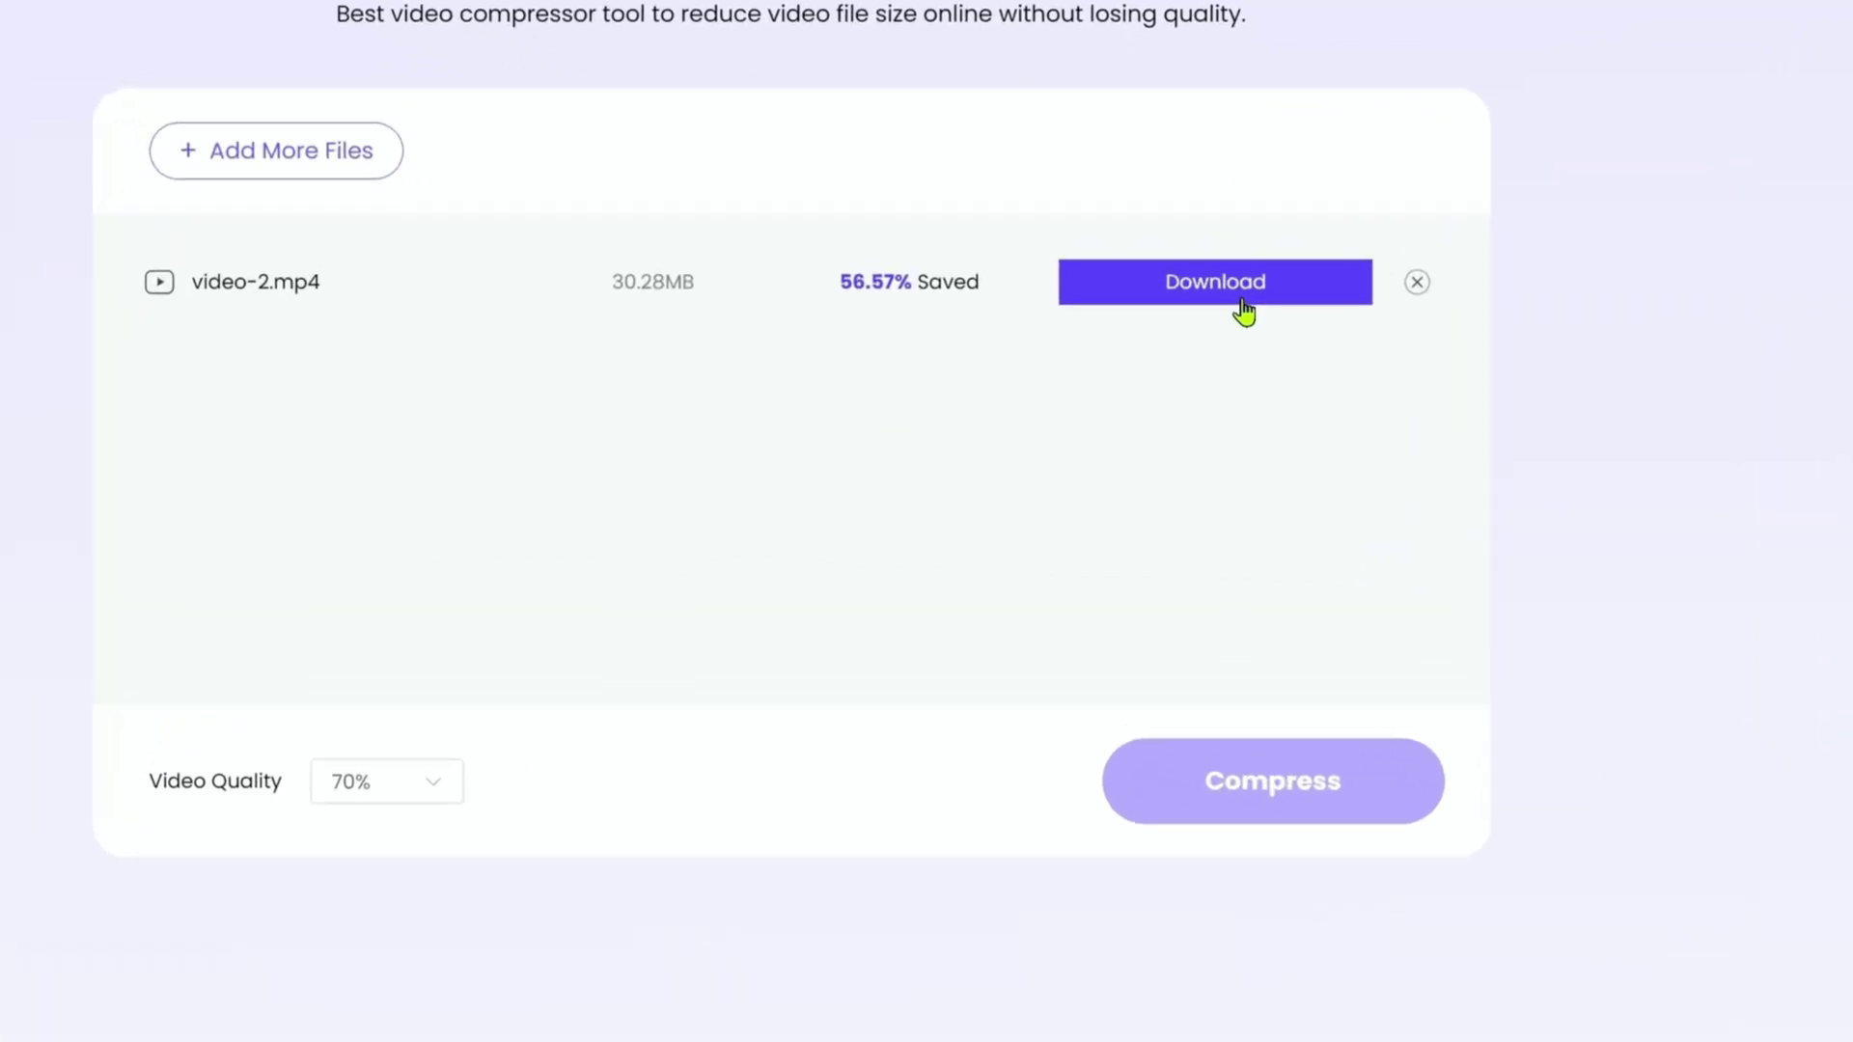
Add sample - 3 - bird.mov (421.30 MB) to the queue with 50% quality
{"action": "left_click", "coordinate": [599, 272]}
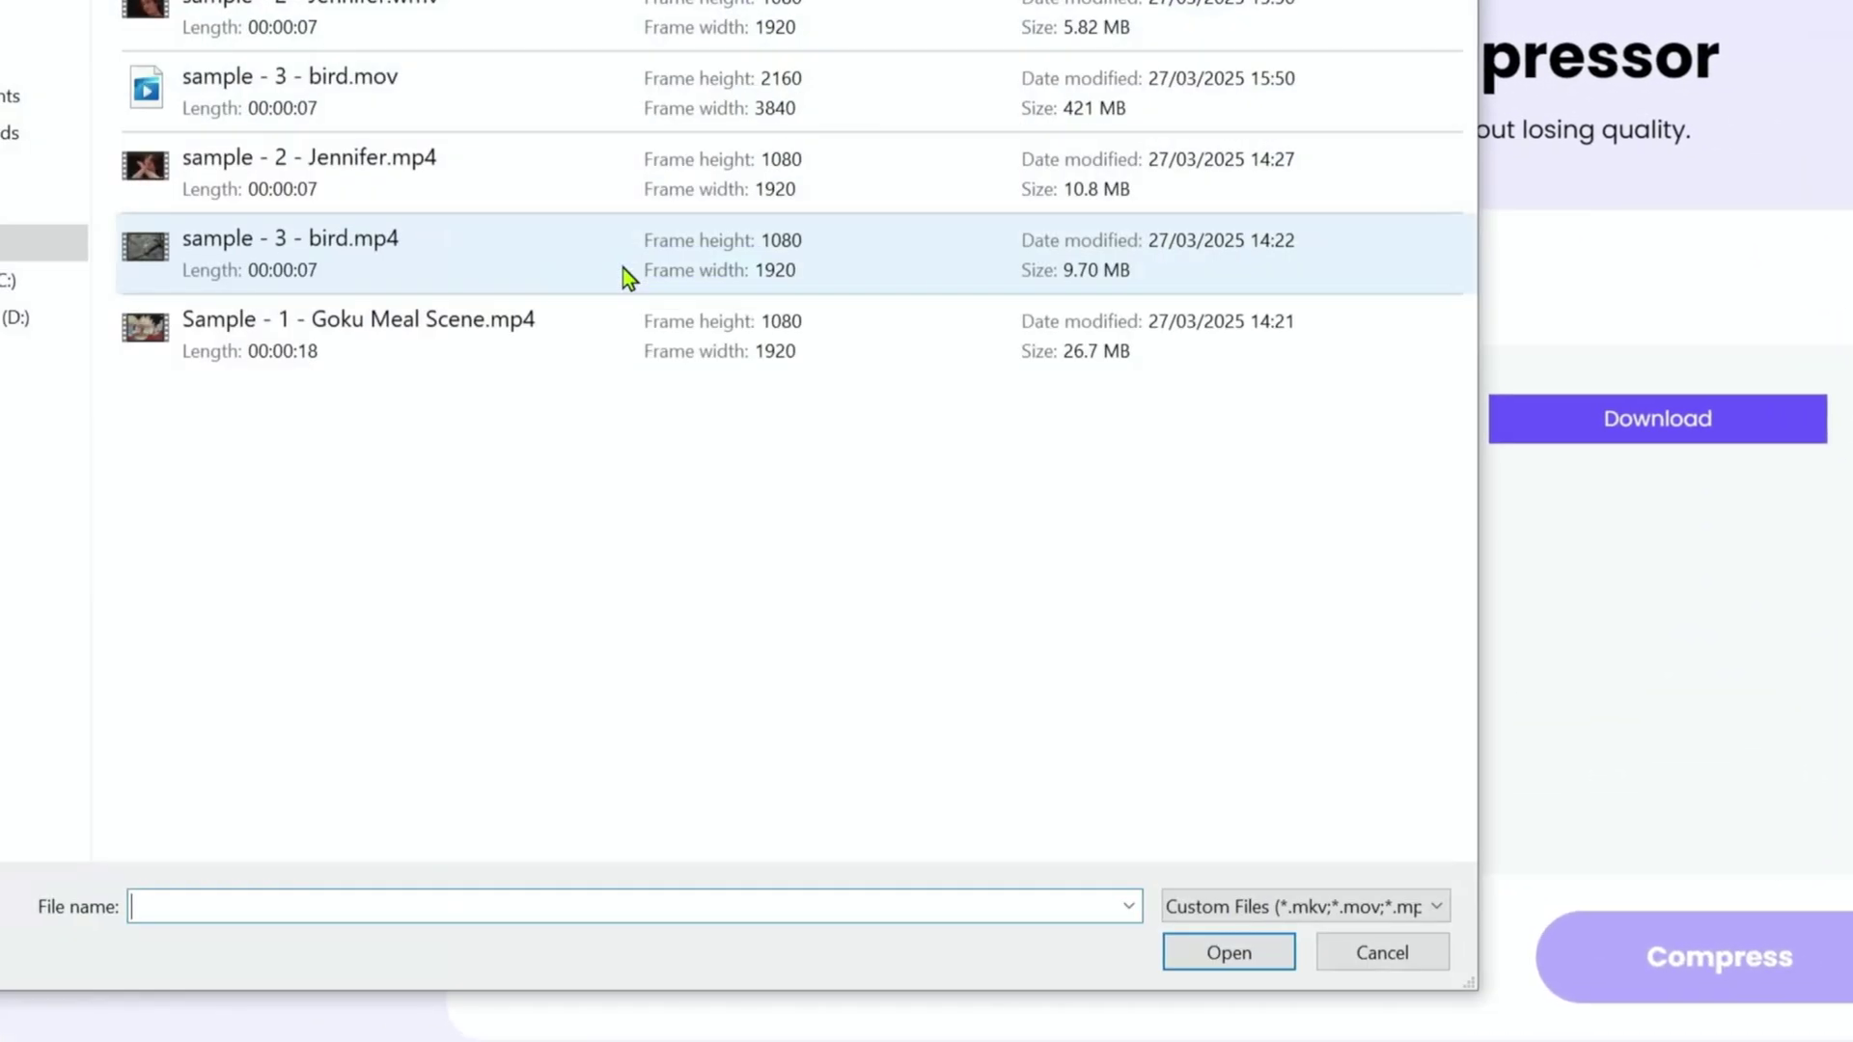
{"action": "left_click", "coordinate": [1108, 125]}
{"action": "left_click", "coordinate": [1230, 937]}
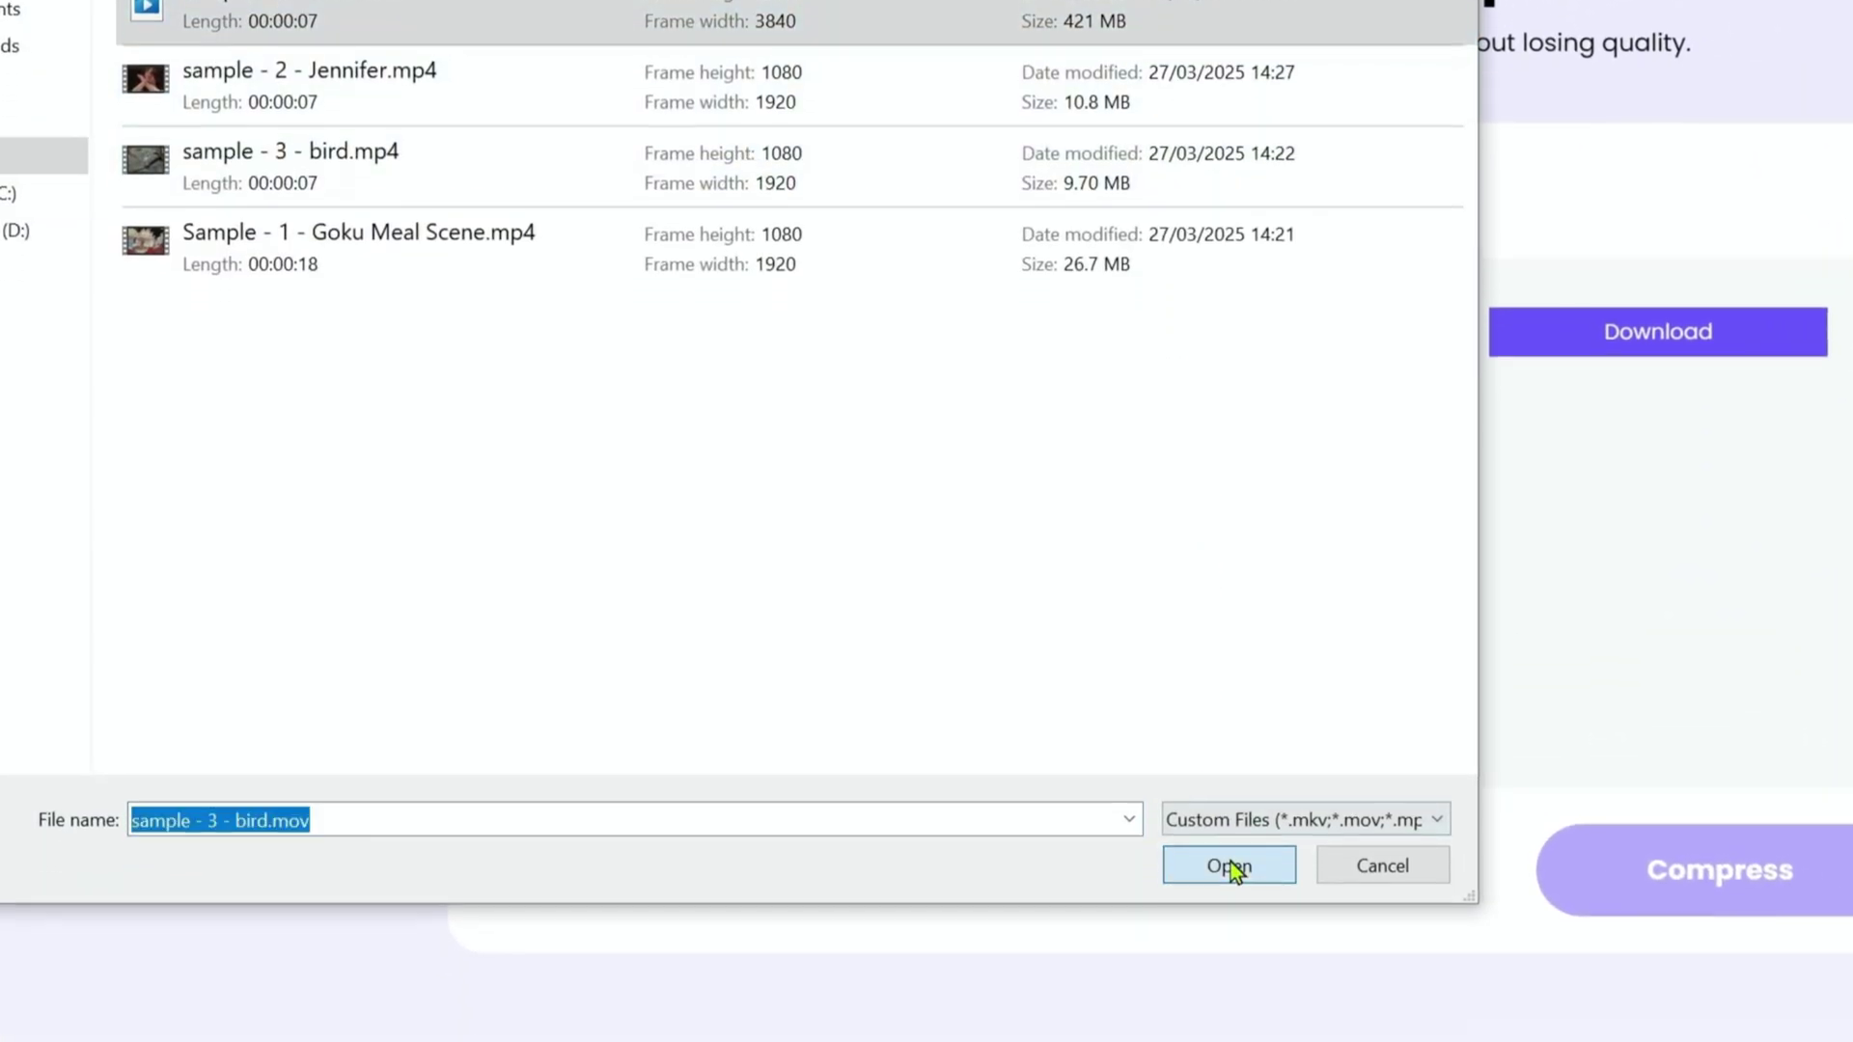
{"action": "left_click", "coordinate": [1260, 369]}
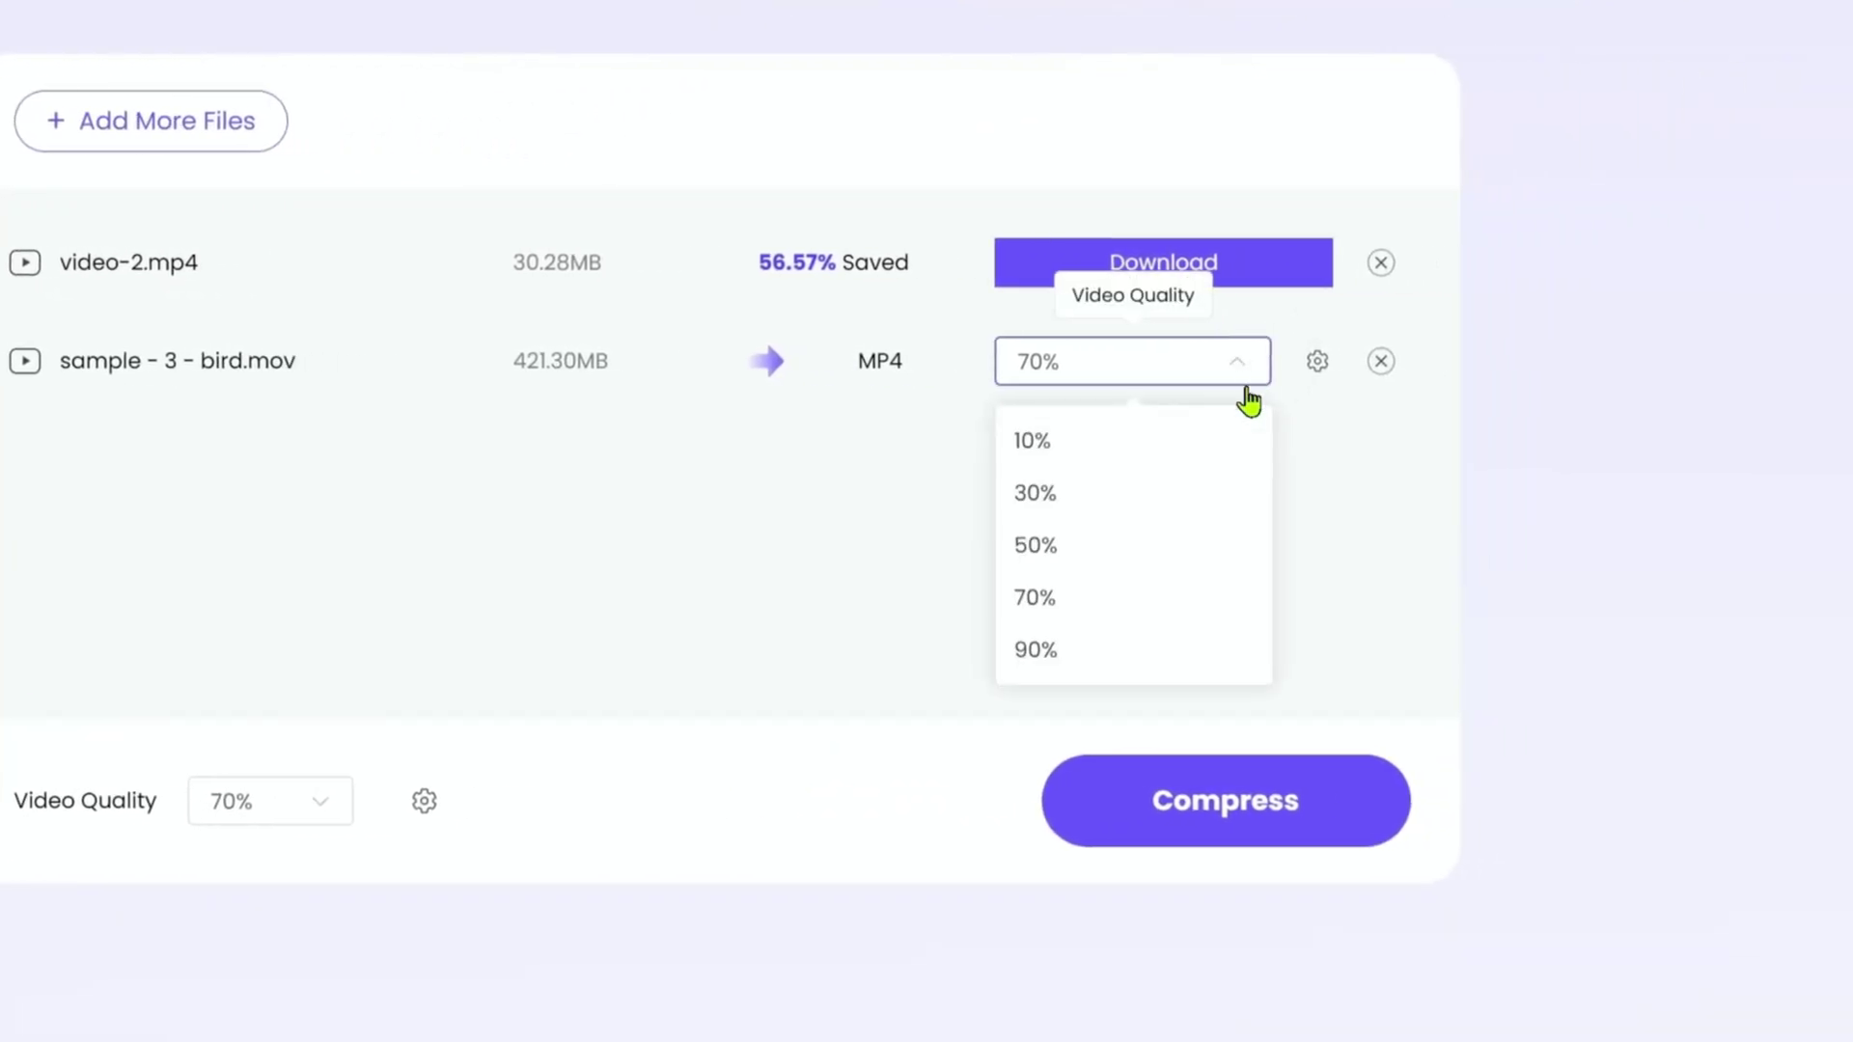
{"action": "left_click", "coordinate": [1133, 547]}
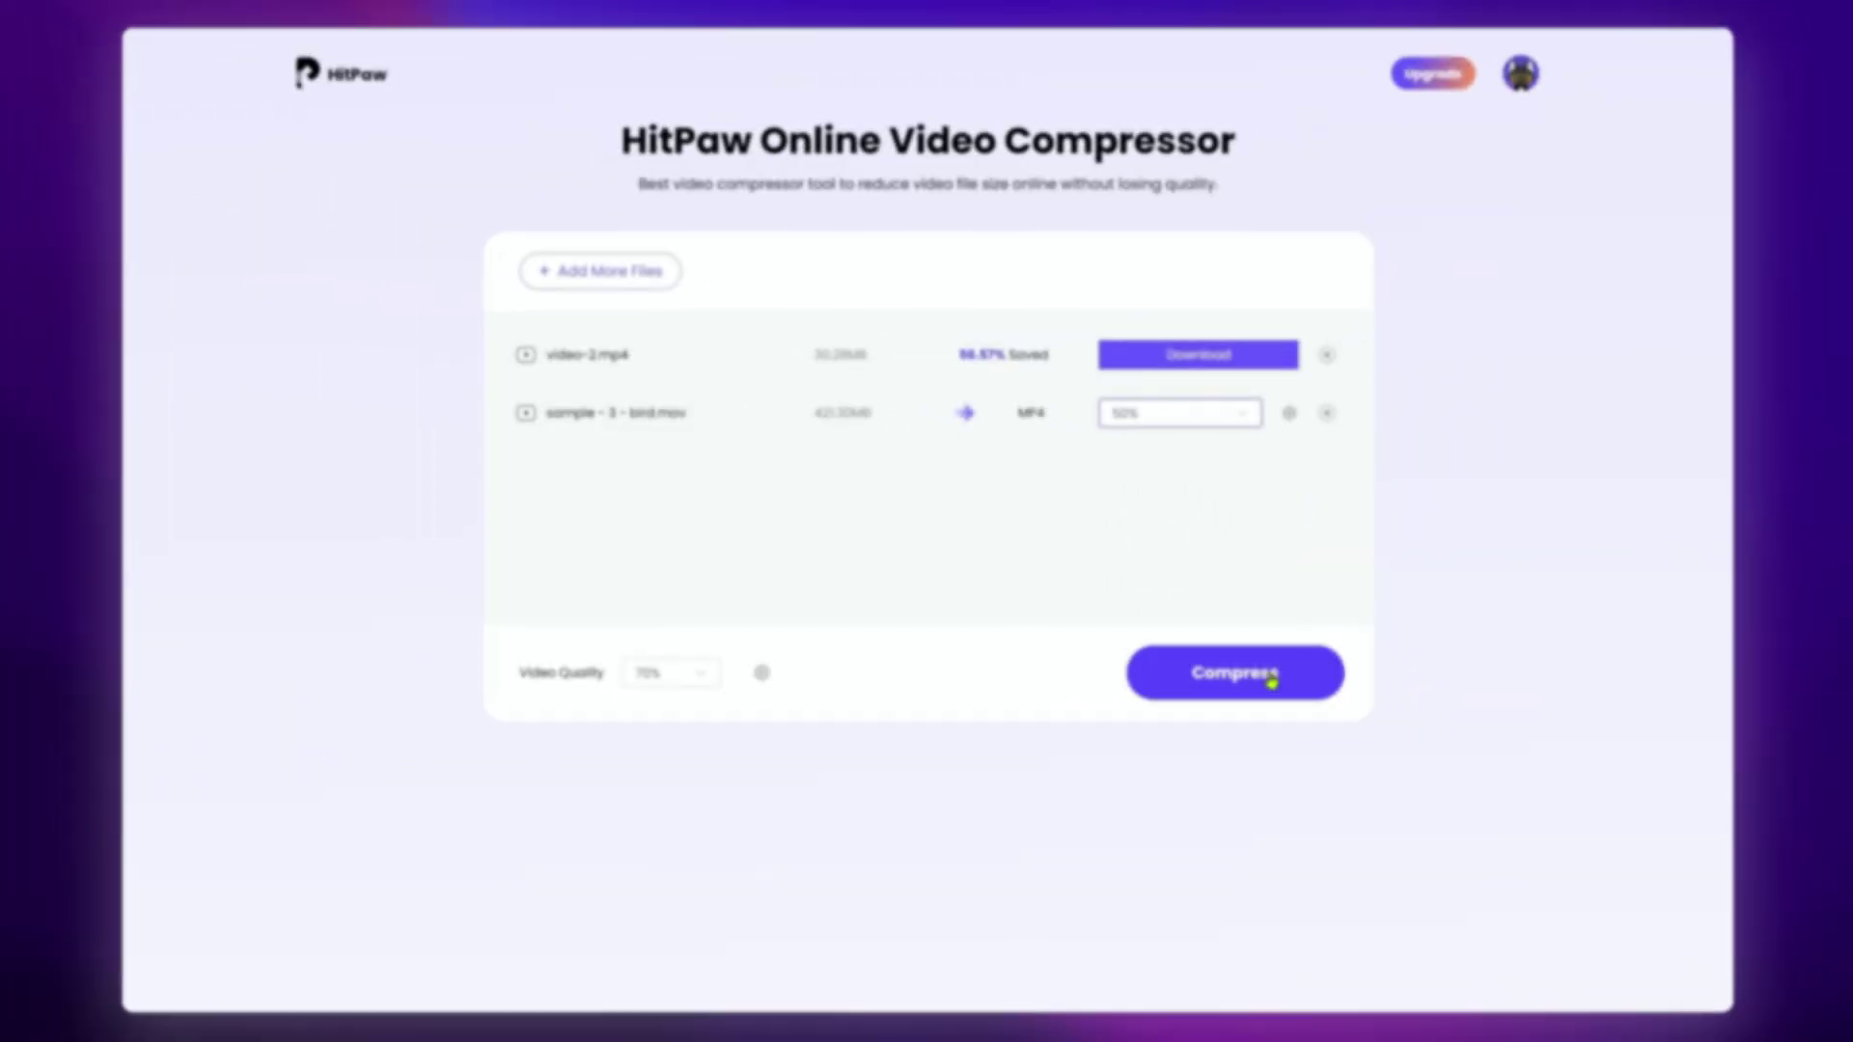